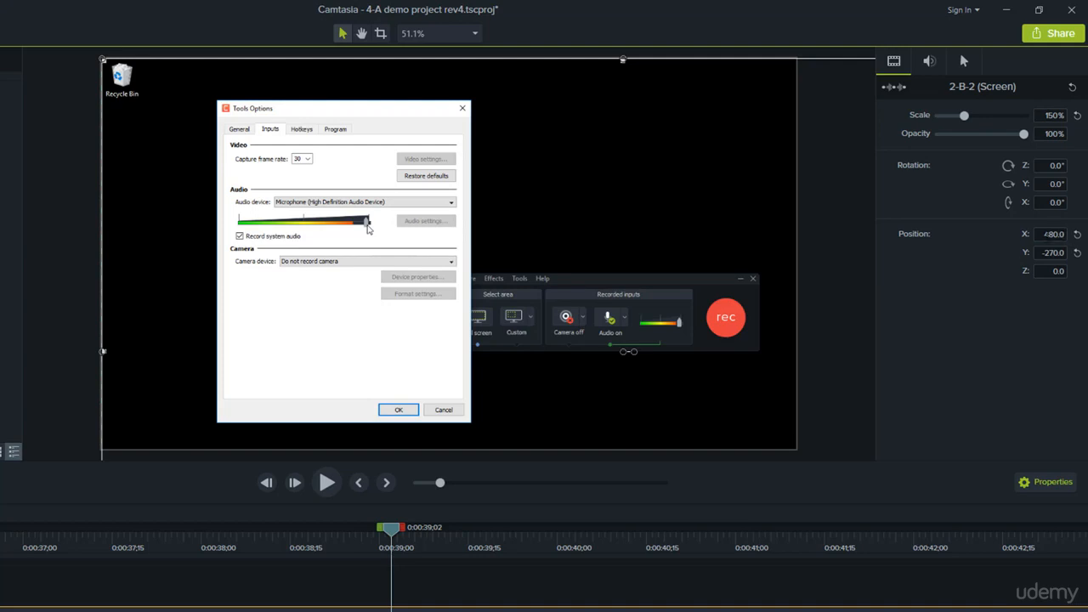
Step: Try X positions of 400 and 600 for the screen recording clip and move it back against the canvas's left edge
drag(1045, 235, 1068, 238)
text(400)
key(Return)
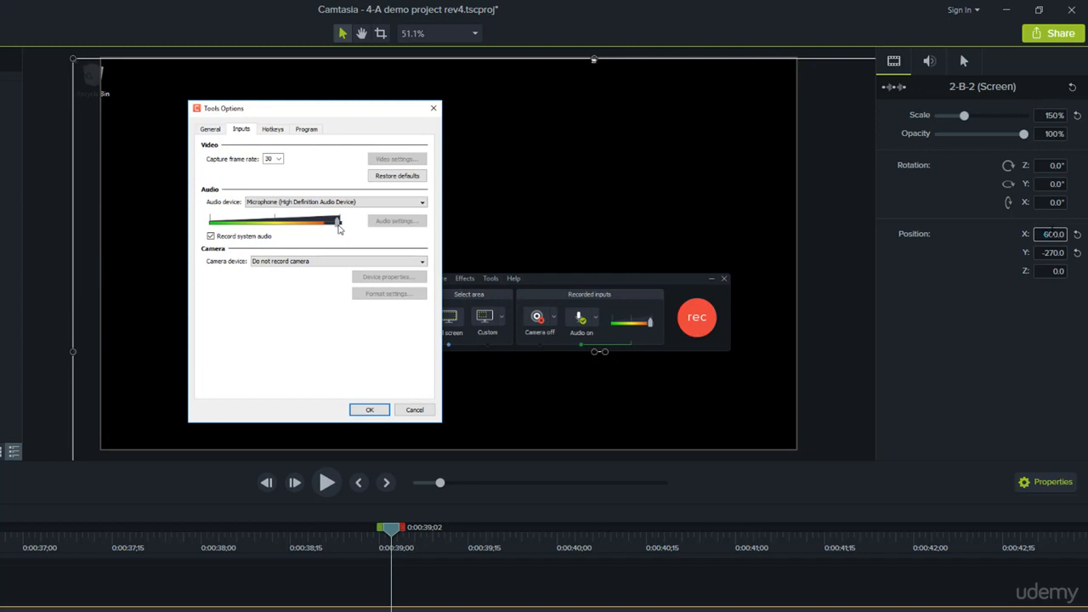
key(Return)
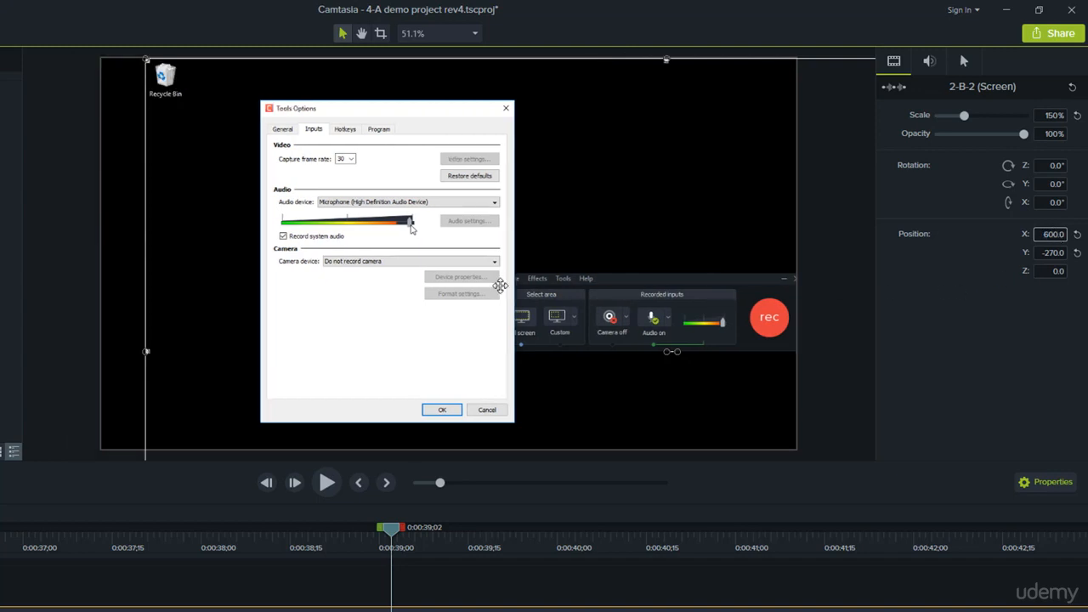
drag(534, 276, 488, 276)
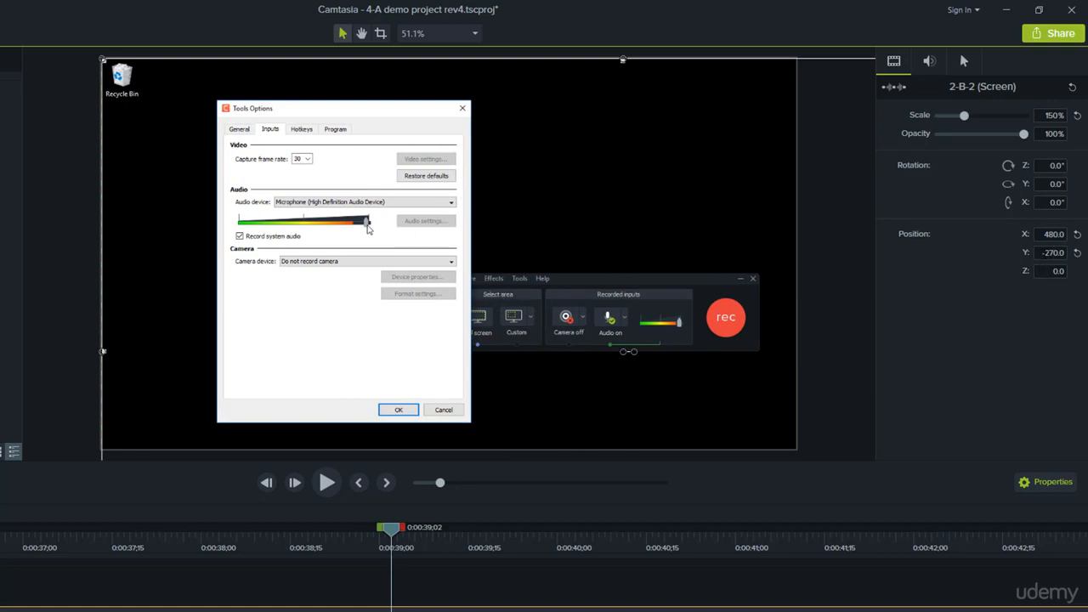
Step: Try a Y position of 0 for the clip and move it back down to the canvas's upper edge
click(1047, 253)
text(0)
key(Return)
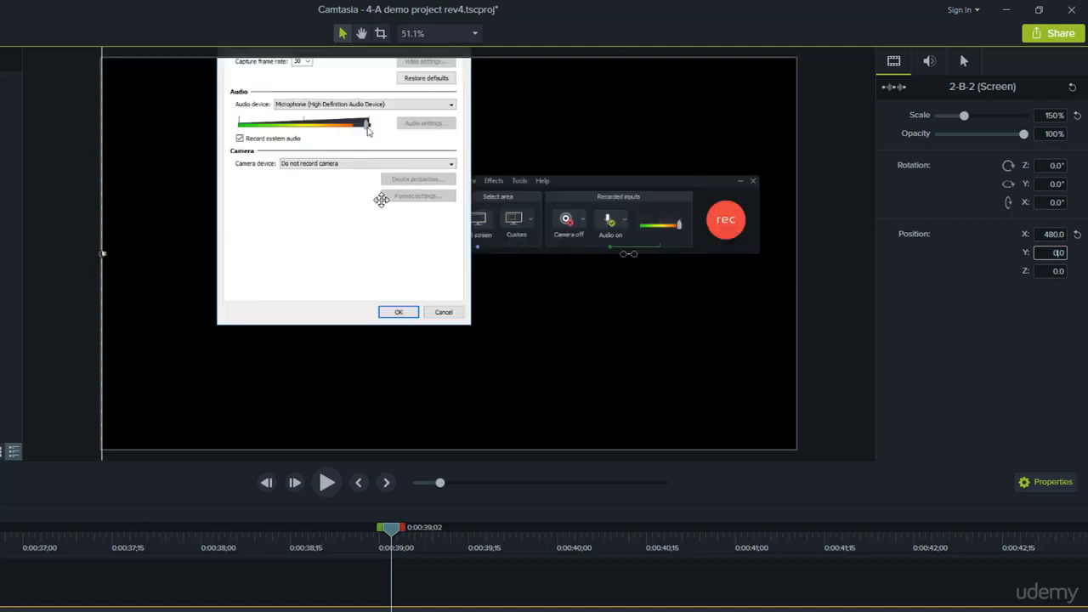
drag(384, 158, 382, 250)
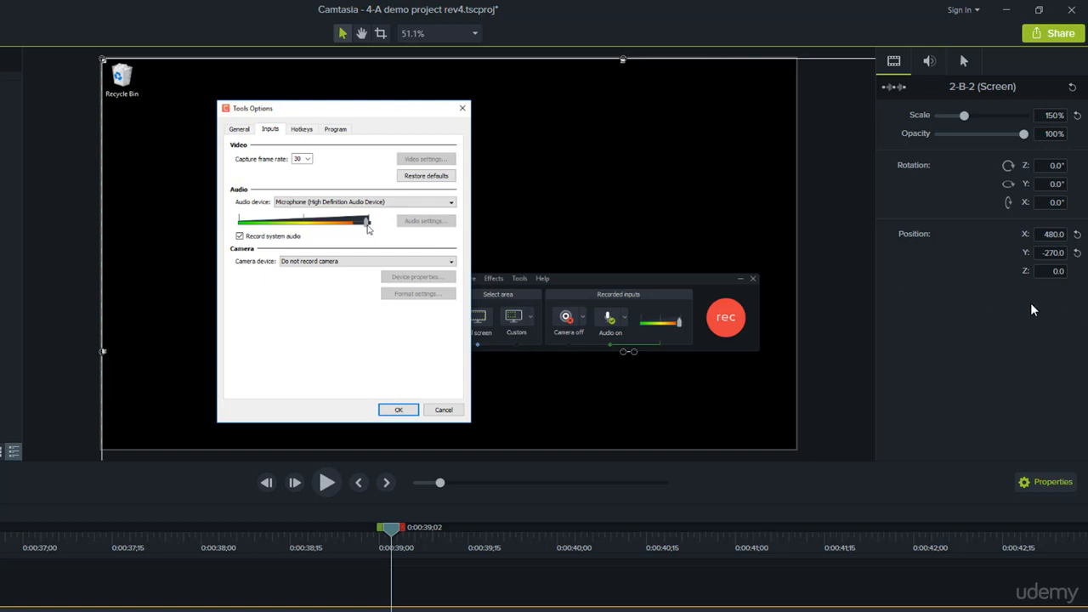
Step: Run the clip's Z position through 100, 1,000 and -100 to -1,000, and move the clip into the canvas's upper-left corner at X 160, Y -90
click(1053, 270)
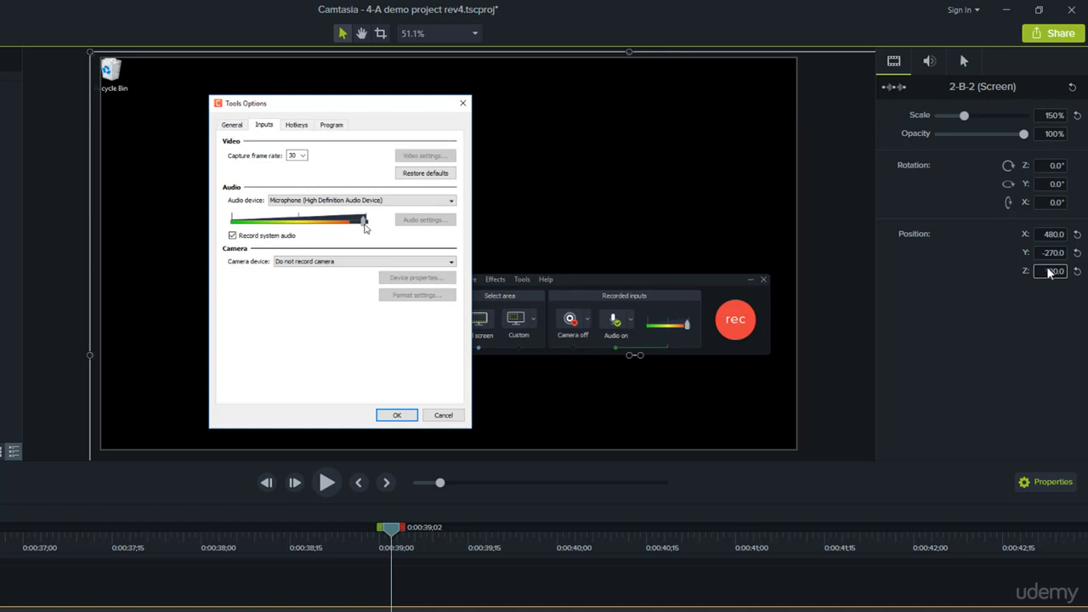
text(00)
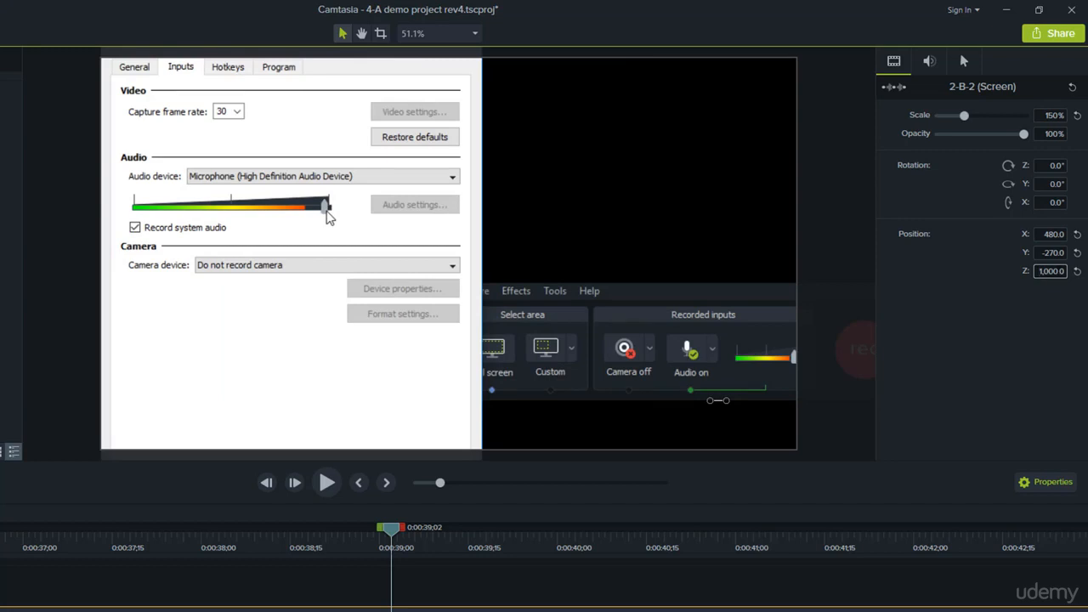
drag(1038, 272, 1054, 273)
text(100)
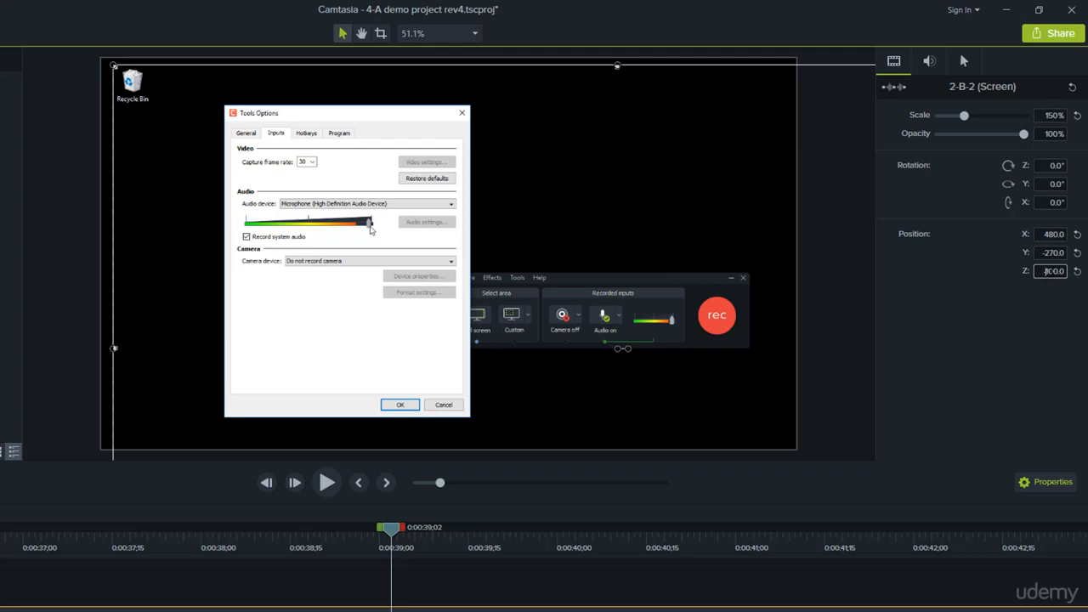
key(Return)
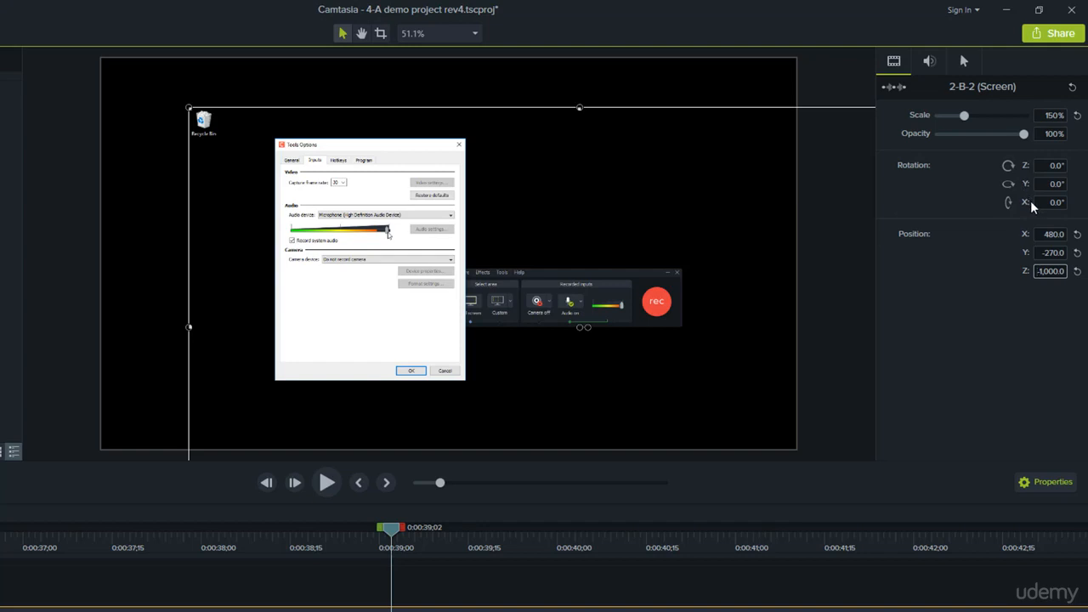
key(Tab)
drag(632, 289, 532, 245)
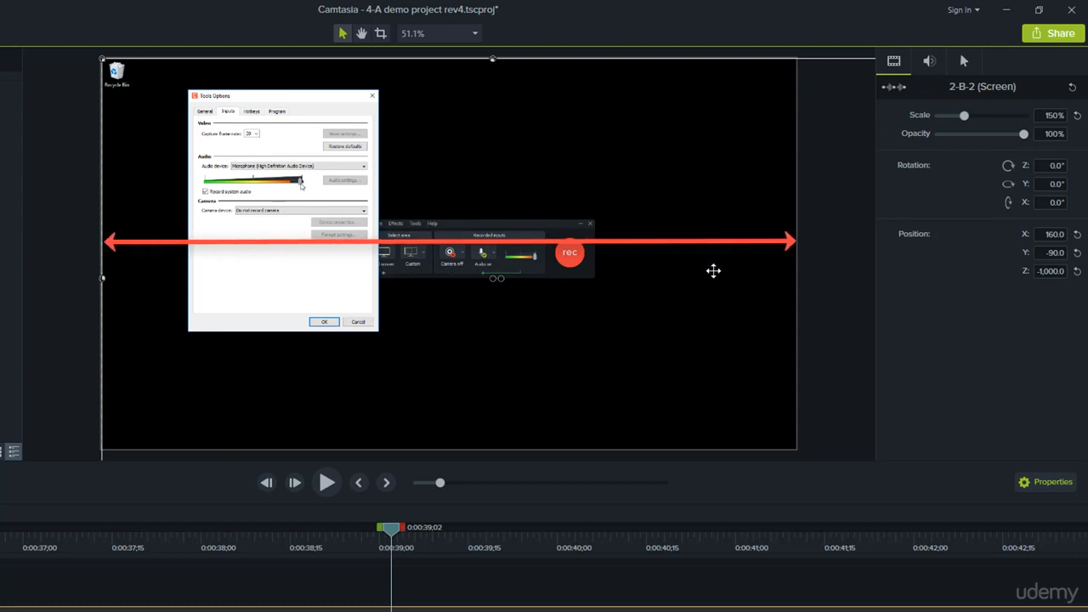
Step: Set the screen recording clip's X rotation to 10°
click(1054, 203)
click(1049, 204)
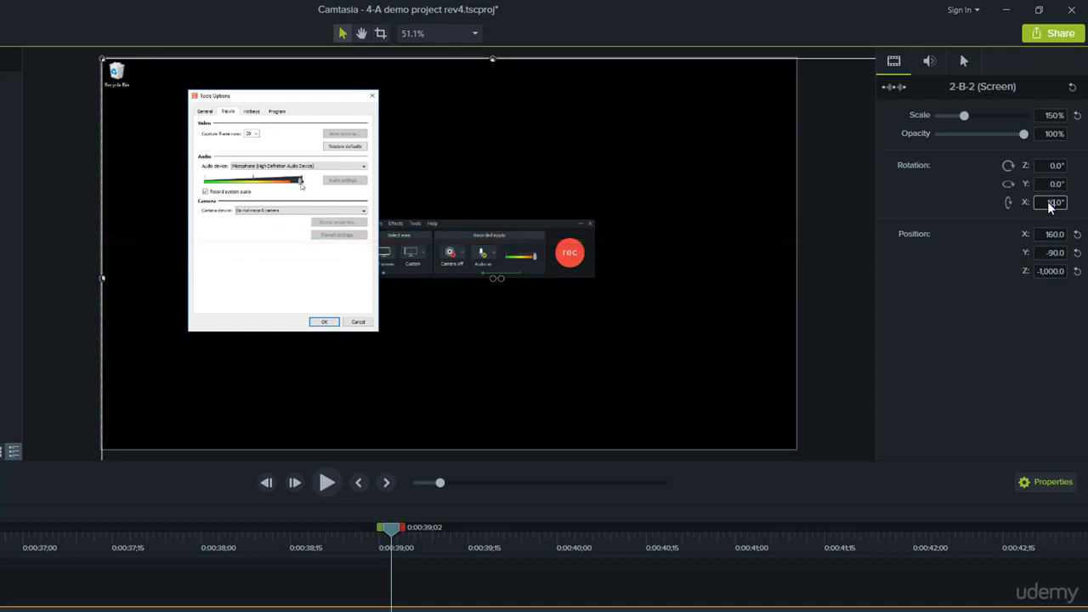
text(8)
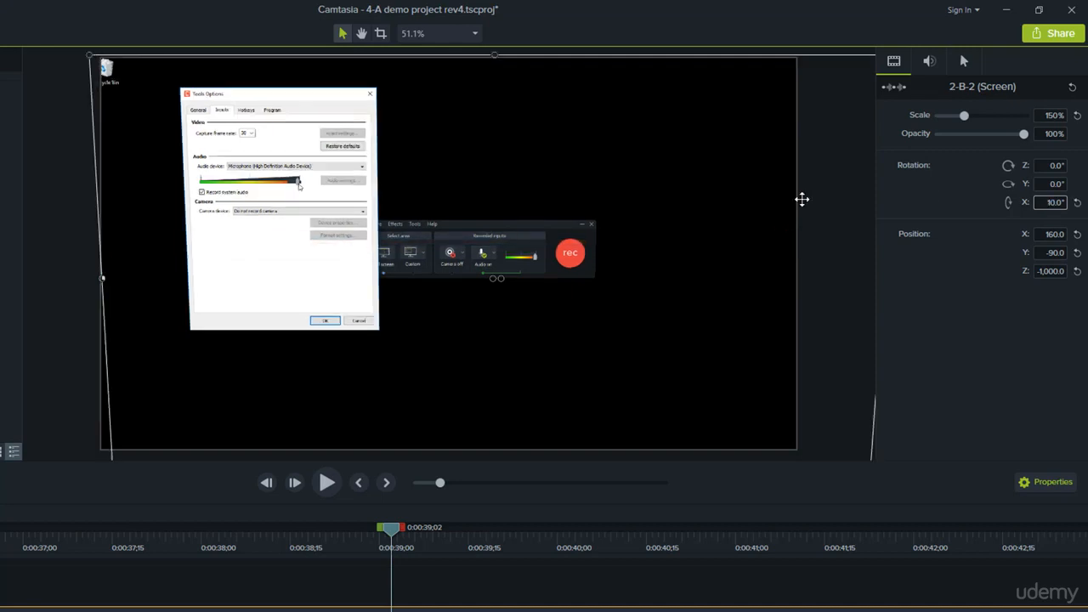
Step: Scale the clip down to about 107% from its upper-left corner and move it fully inside the canvas at about X -66, Y 0
drag(89, 55, 188, 155)
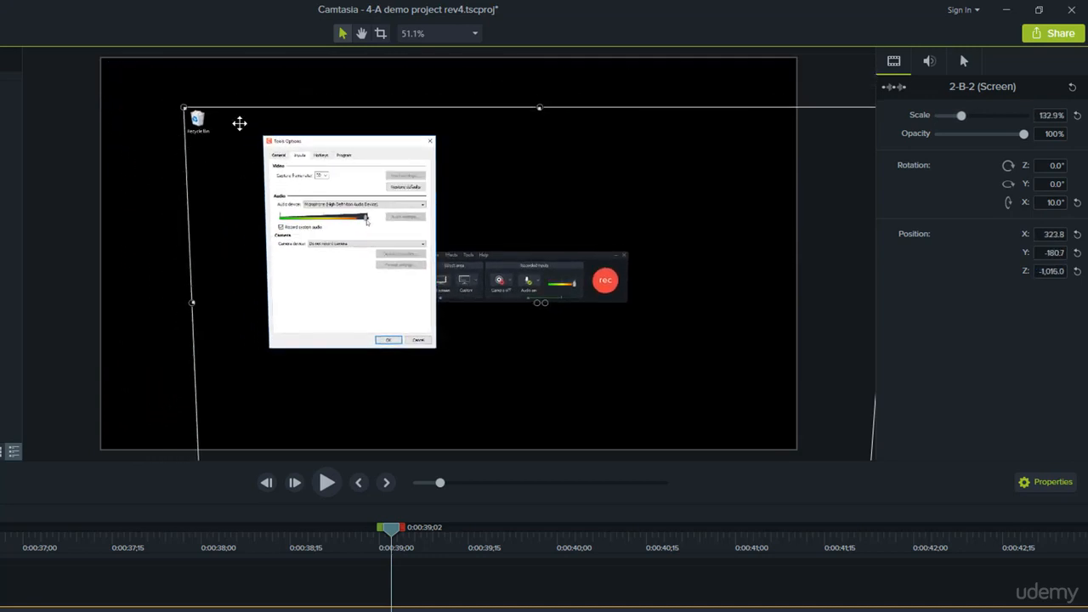
drag(185, 111, 325, 186)
drag(678, 316, 517, 238)
Step: Change the canvas color in the project settings to white and apply it
right_click(762, 176)
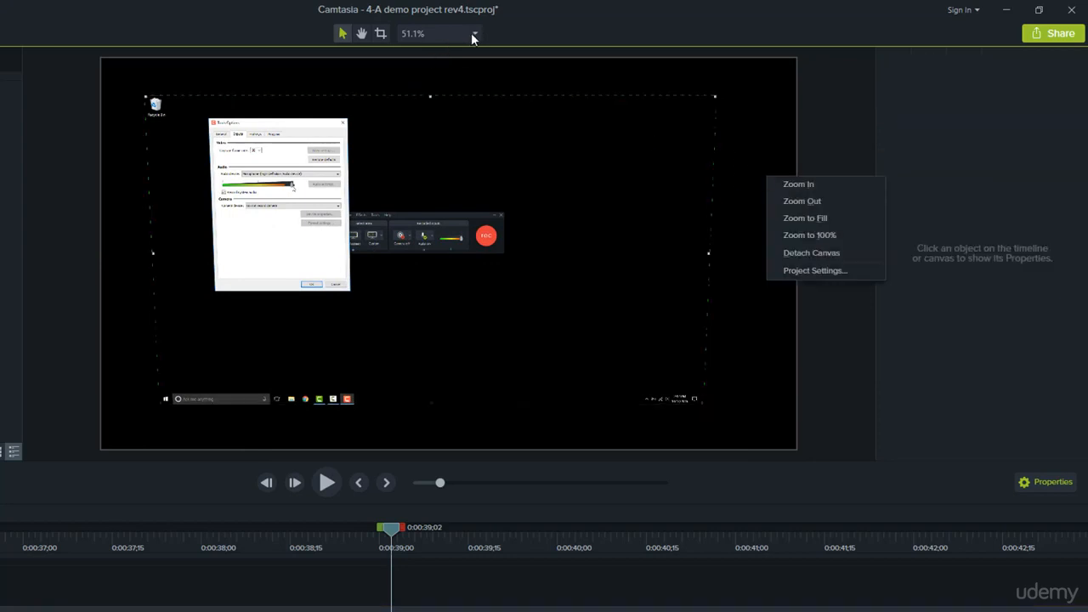
click(812, 272)
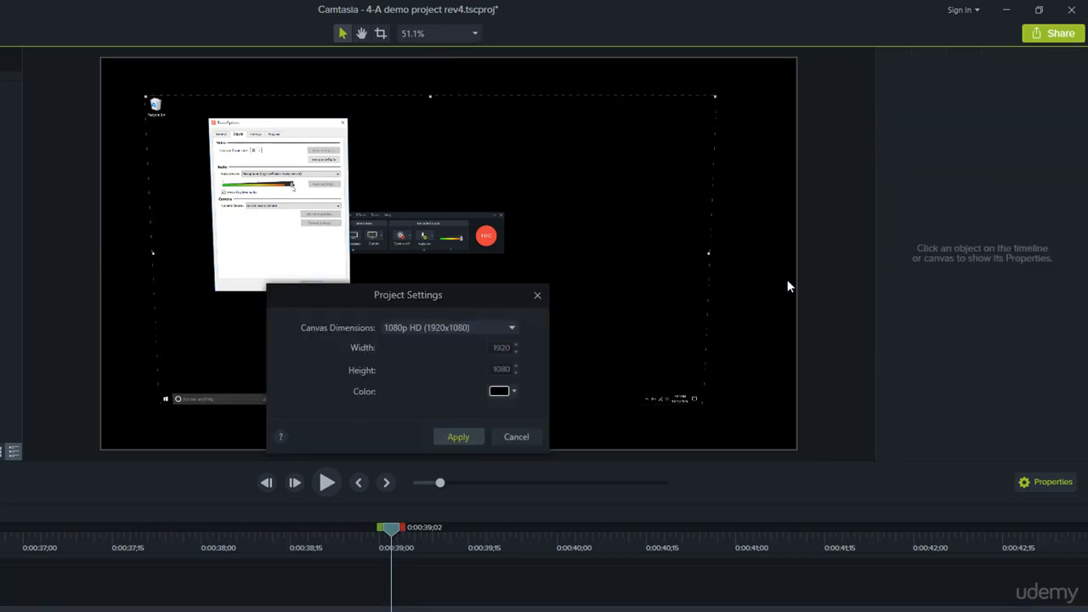
click(512, 391)
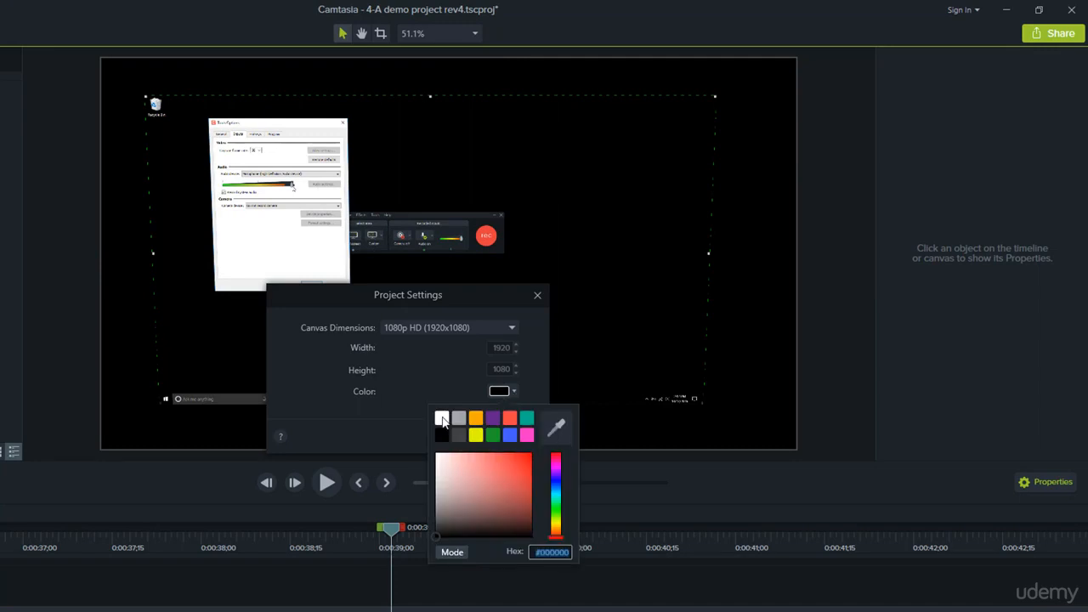
click(442, 418)
click(459, 437)
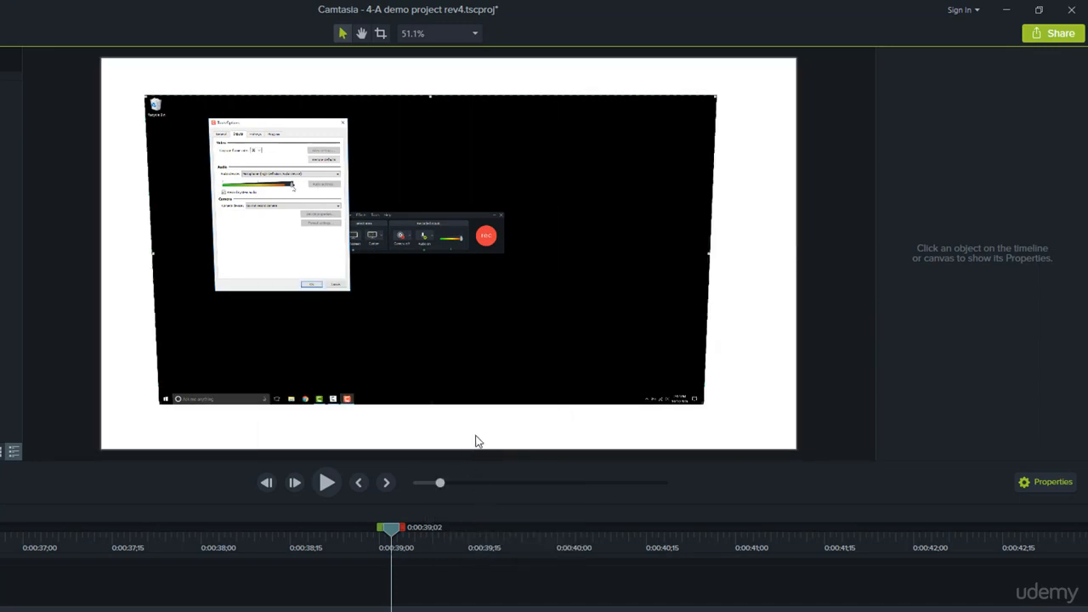
Step: Try X rotations of 90° and 135° on the screen recording clip and reset its X rotation
click(415, 260)
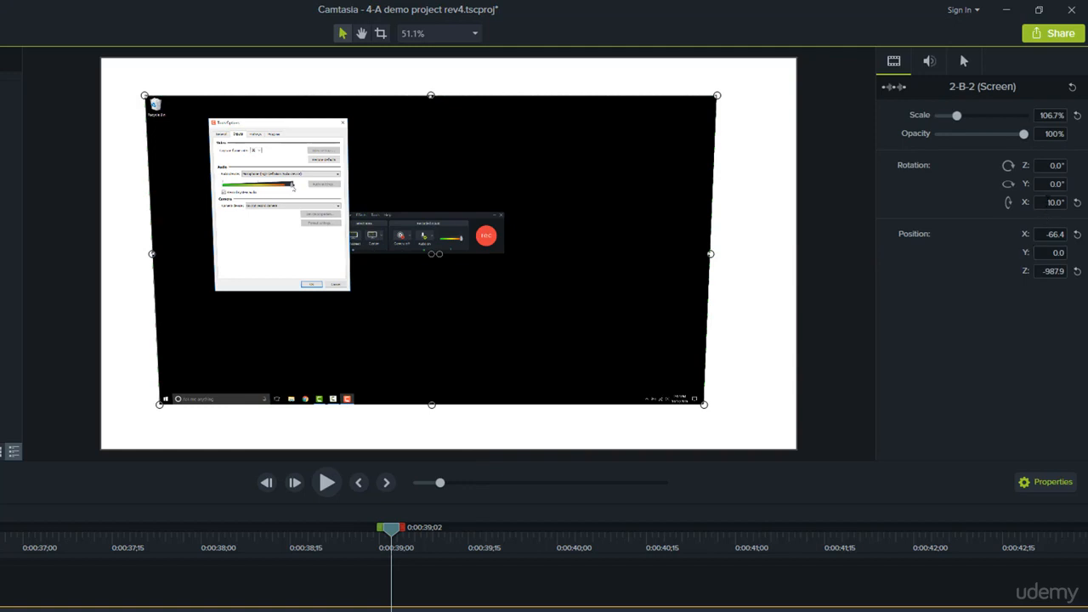
click(1052, 202)
text(4)
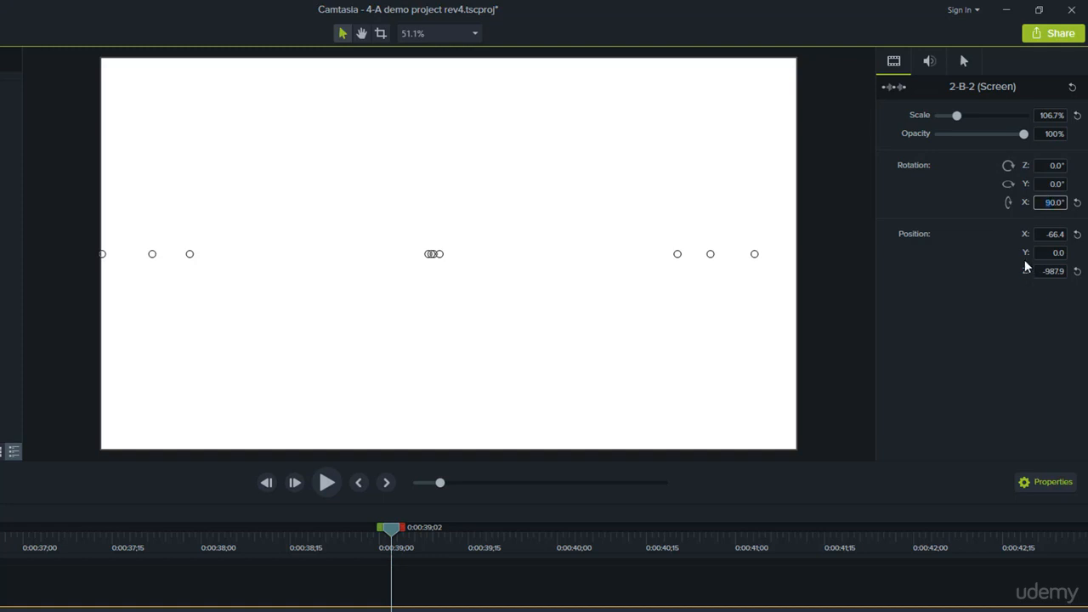
text(135)
key(Delete)
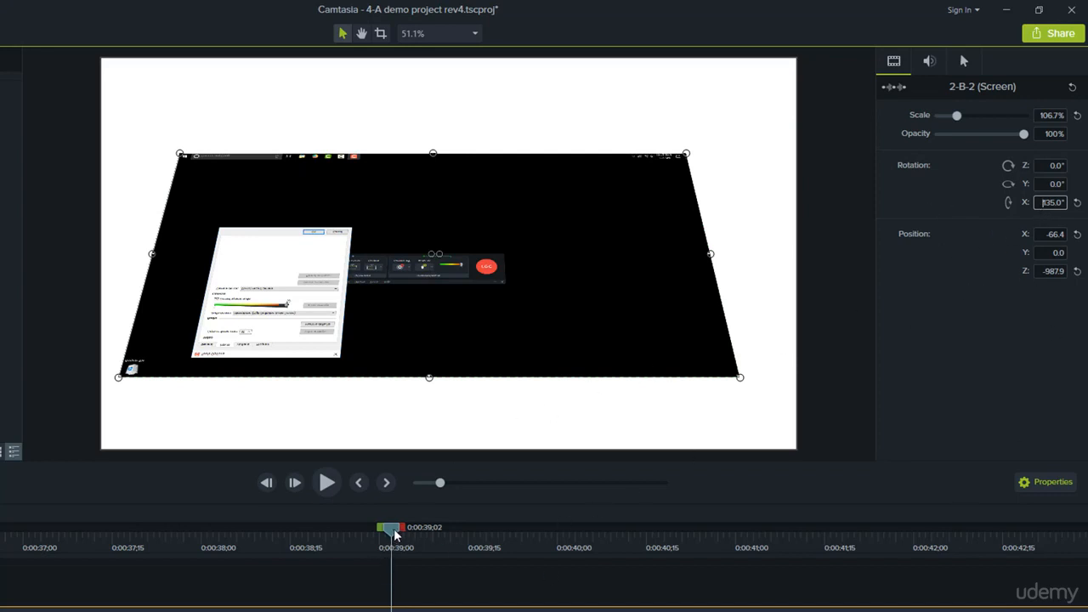
drag(394, 533, 431, 531)
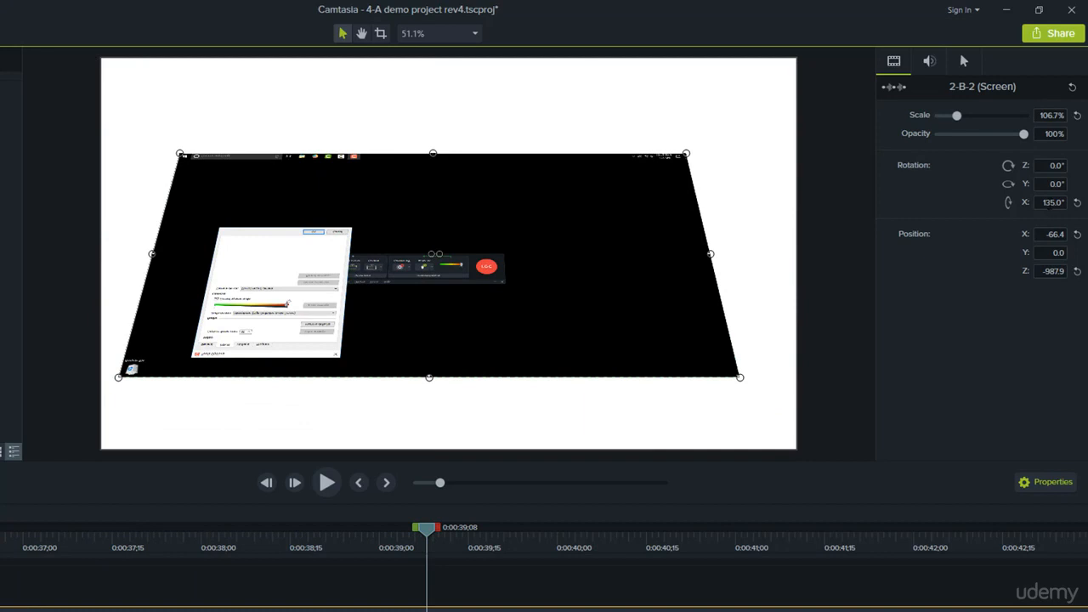
click(1077, 205)
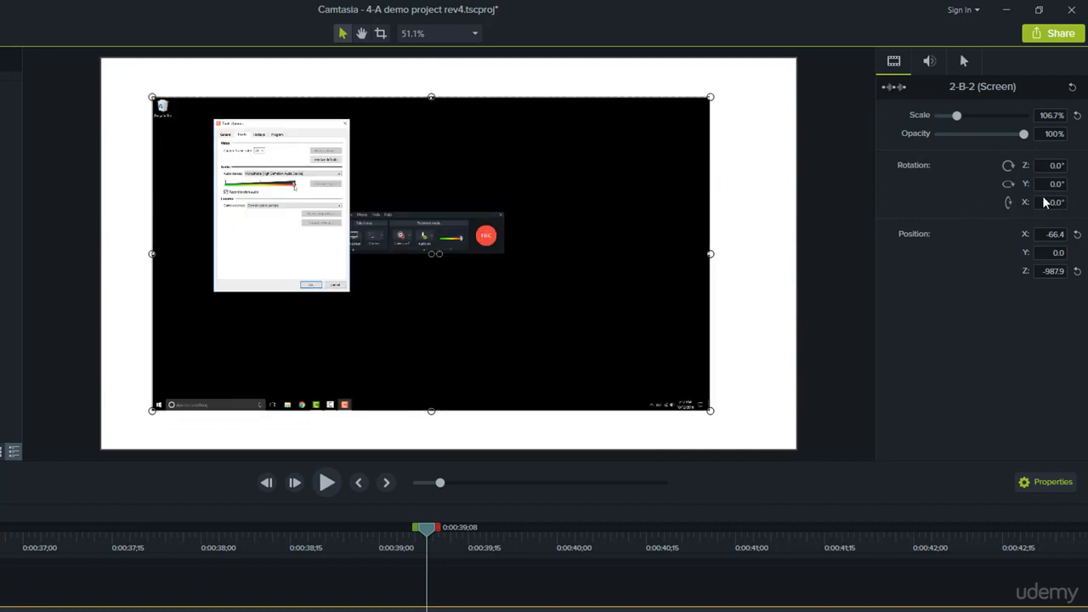
Step: Set the clip's Y rotation to 10° and increase it to 45°
click(1052, 184)
text(10)
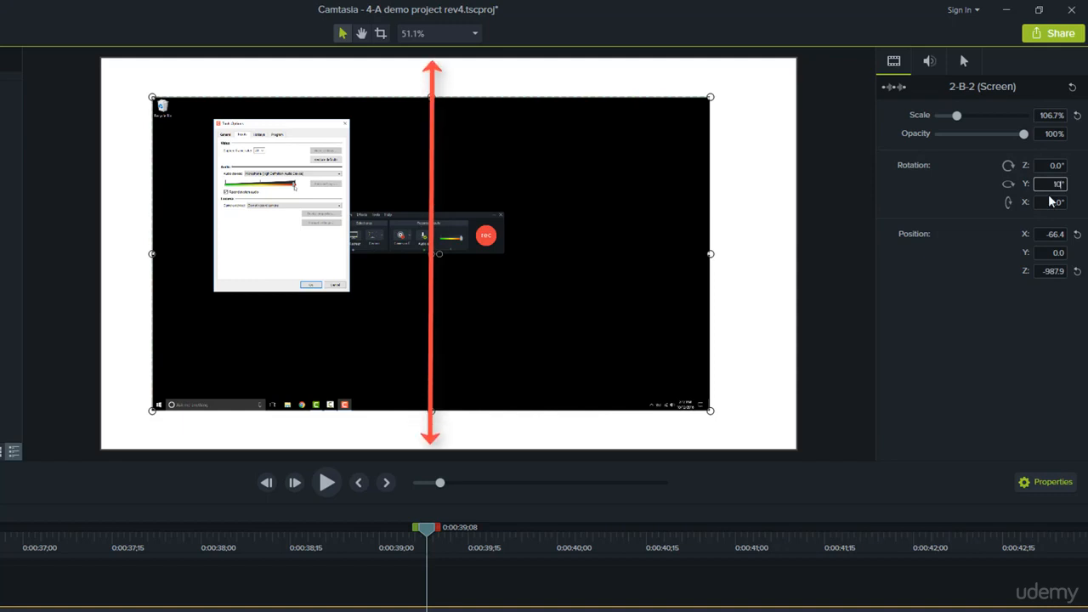
key(Return)
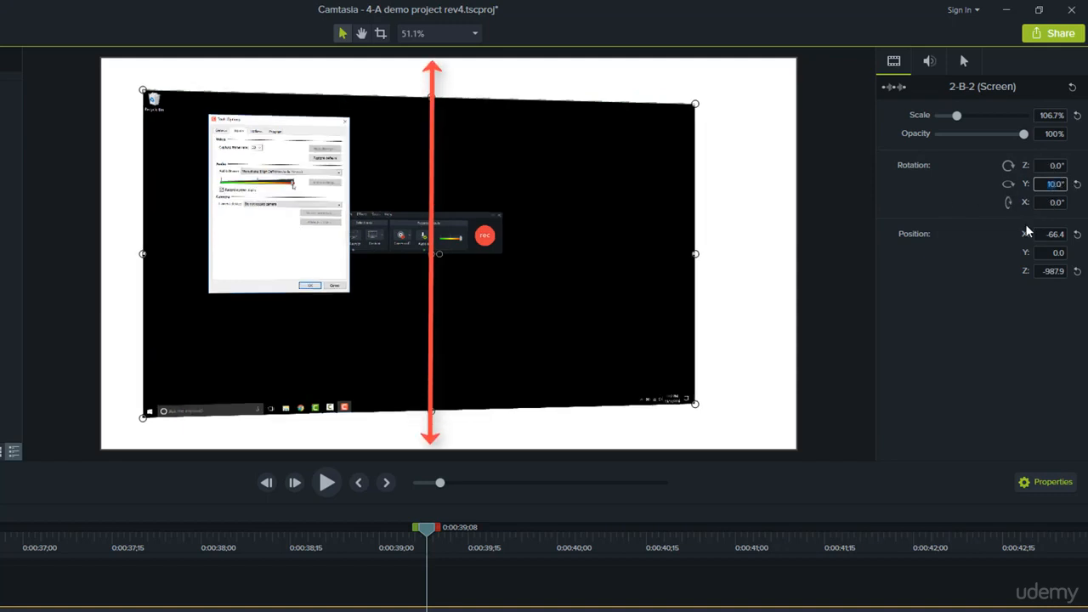
text(45)
key(Return)
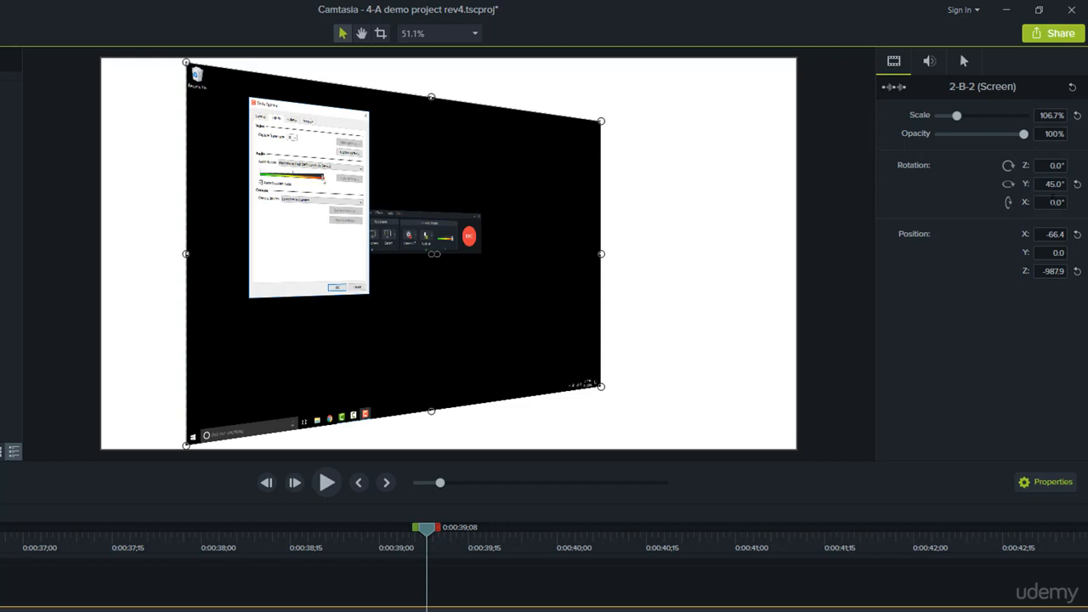
Step: Try adding an X rotation of 45° to the clip and reset both its Y and X rotations
click(1051, 202)
text(45)
key(Return)
click(1076, 183)
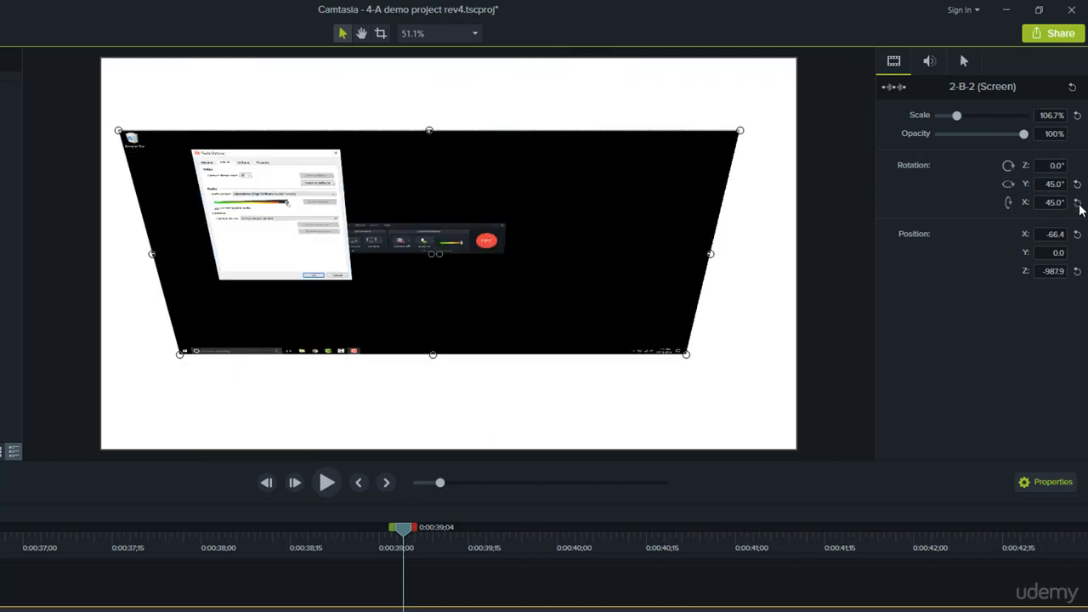
click(1077, 202)
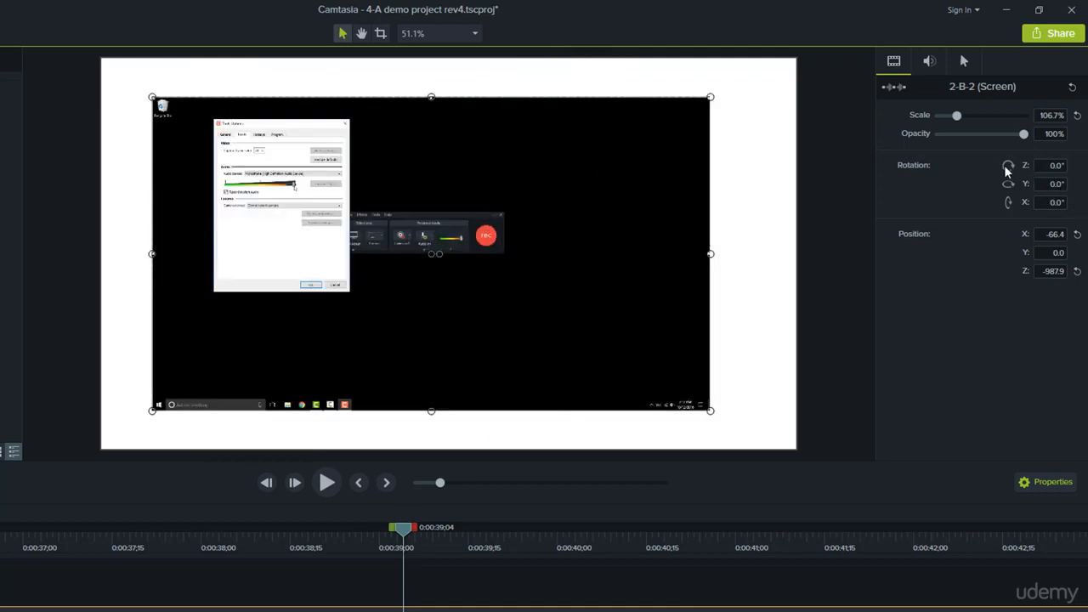
Step: Set the clip's Z rotation to 10° and increase it to 45°
click(1049, 165)
text(10)
key(Return)
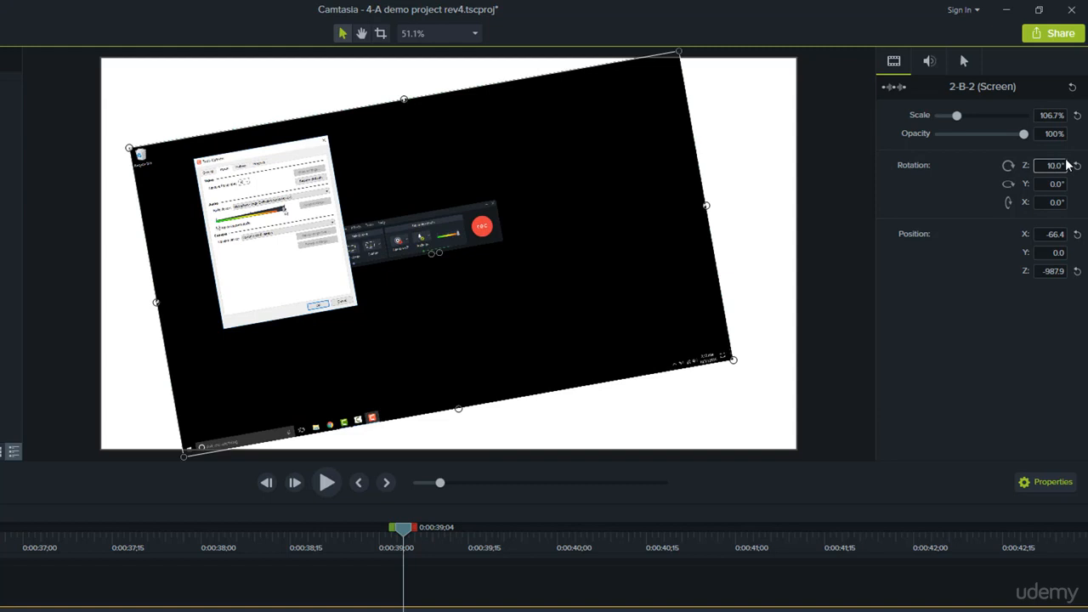
key(ctrl+a)
text(45)
key(Return)
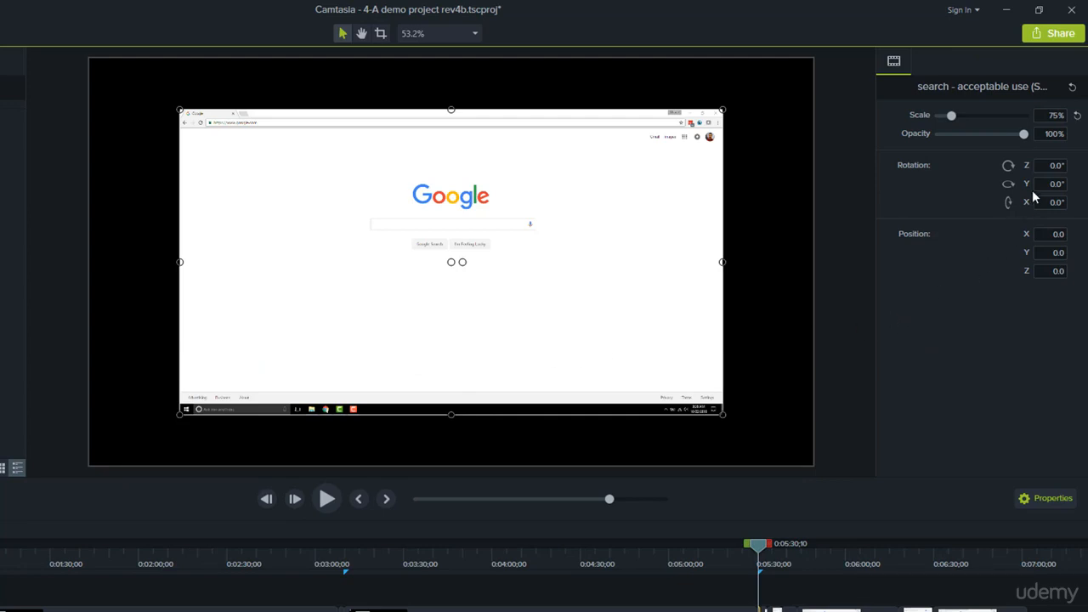
Step: Nudge the browser clip's Z rotation in 0.1° increments up to 0.3° and back to 0°
key(Up)
key(Down)
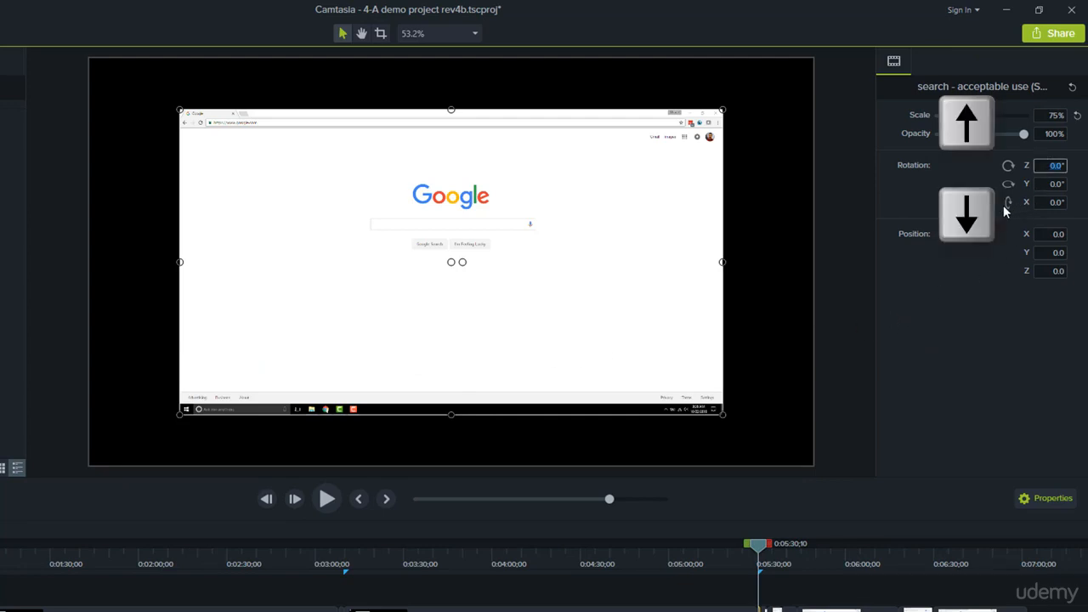
key(Up)
key(Up)
key(Up)
key(Up)
key(Up)
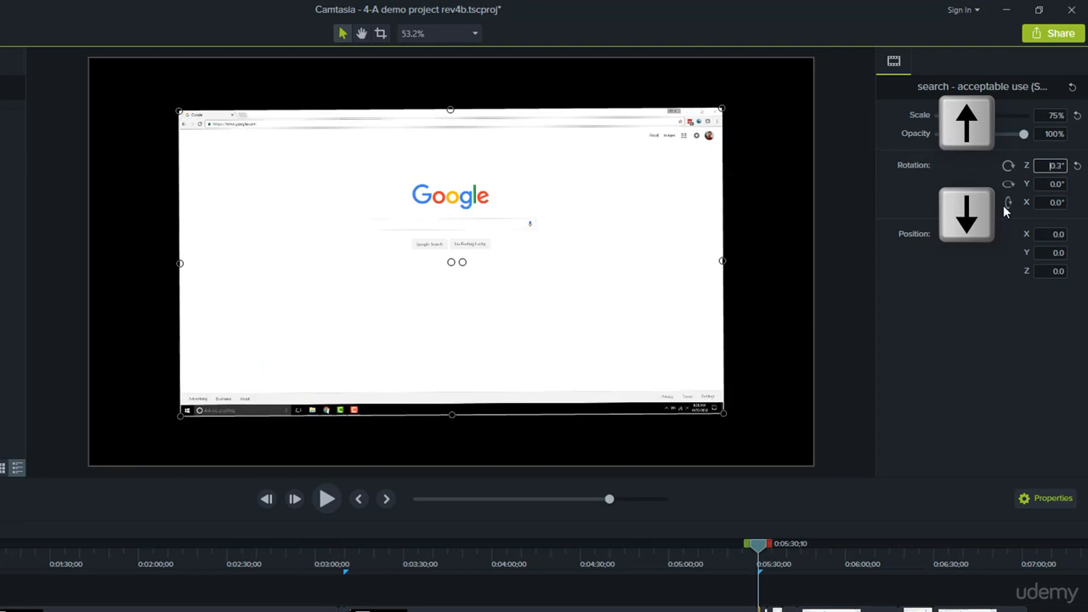
key(Down)
key(Down)
key(Down)
key(Down)
key(Down)
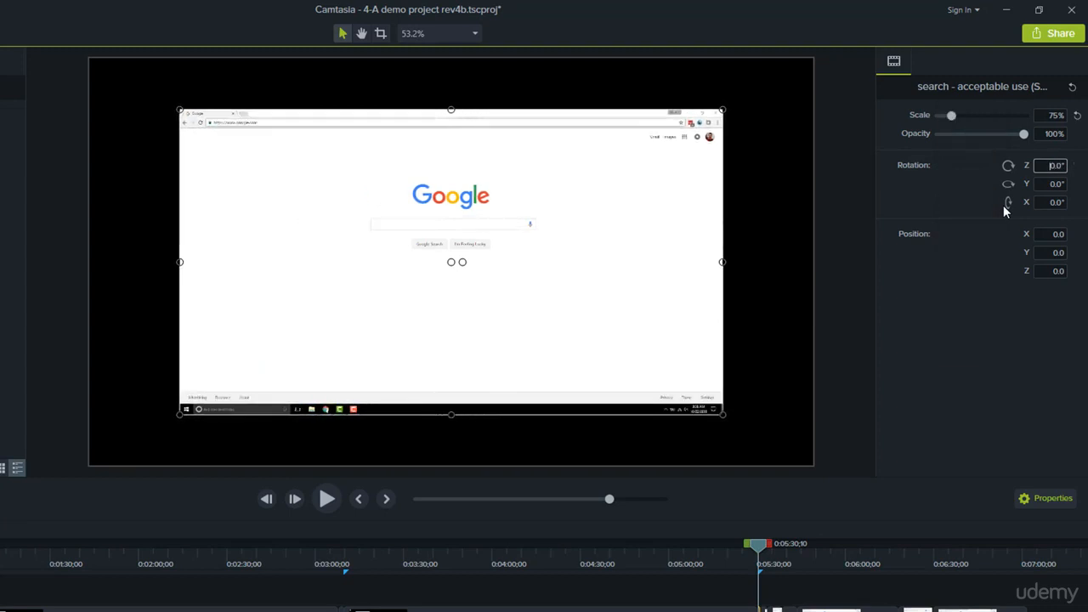
Step: Adjust the browser clip's Z rotation upward in 1° increments and return it to 0°
key(shift+Up)
key(shift+Up)
key(shift+Up)
key(shift+Down)
key(shift+Down)
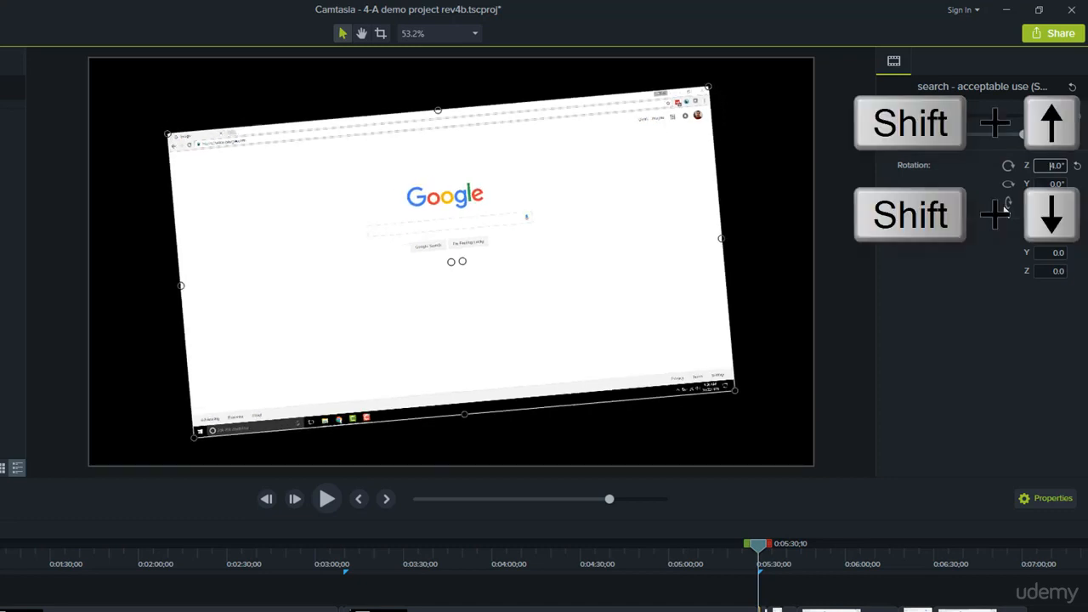
key(shift+Down)
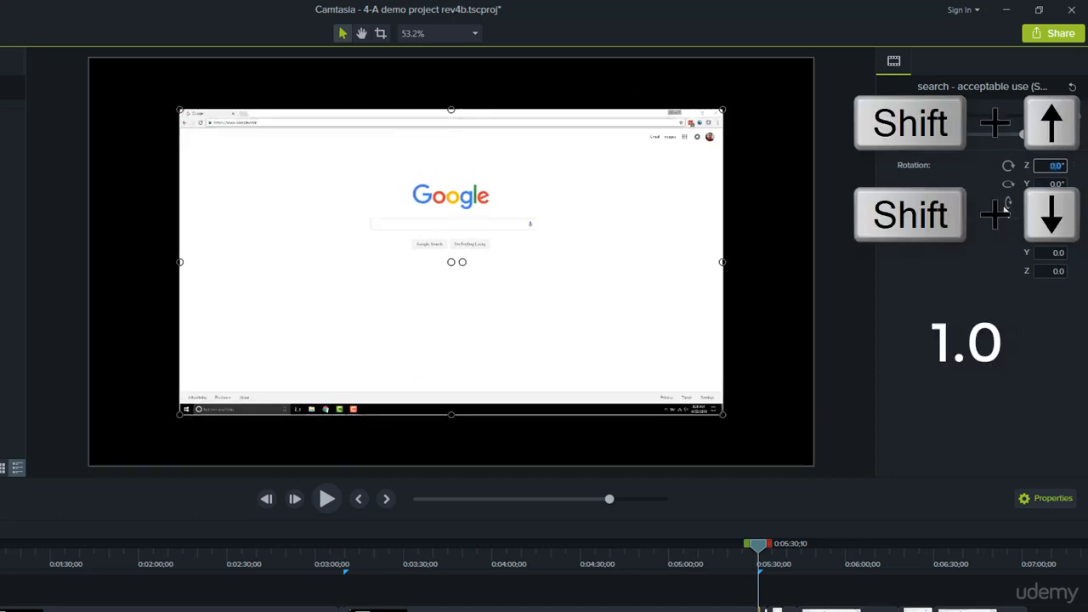
click(652, 270)
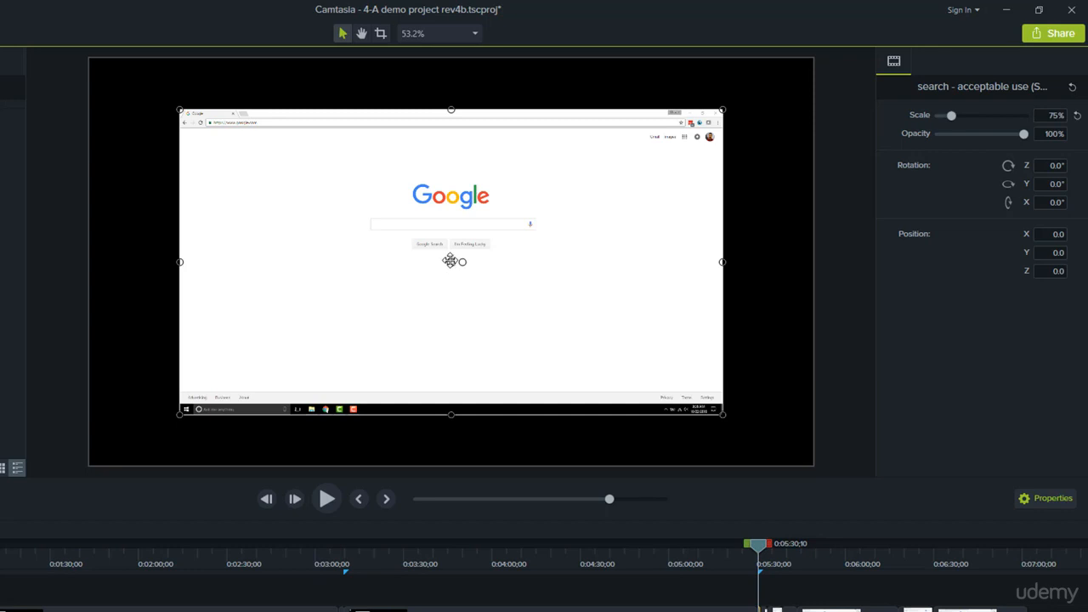
mouse_move(447, 260)
mouse_down()
mouse_move(433, 246)
mouse_move(462, 263)
mouse_move(450, 259)
mouse_up()
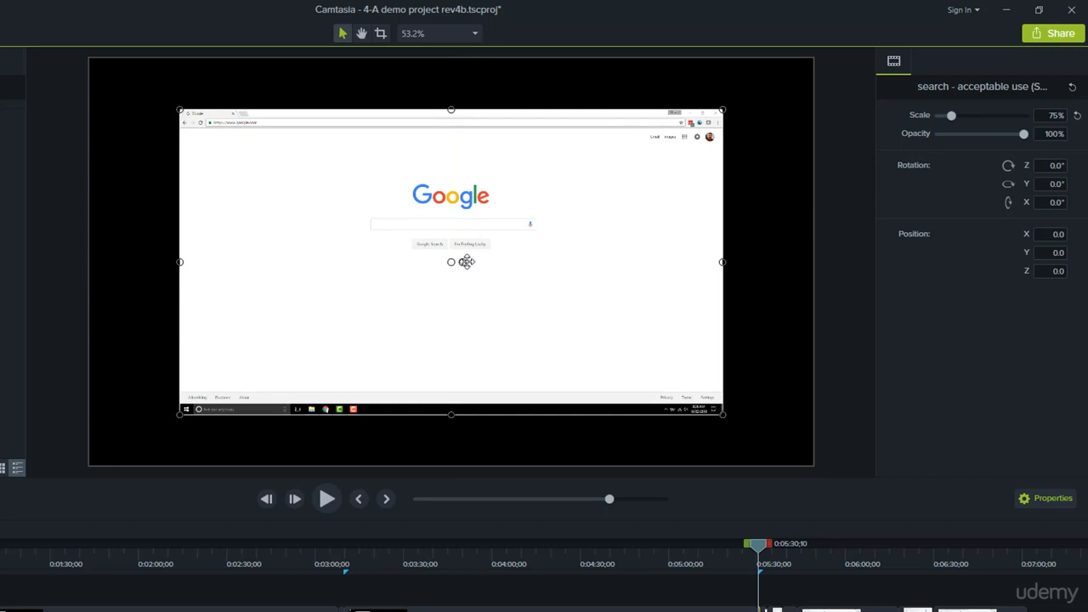